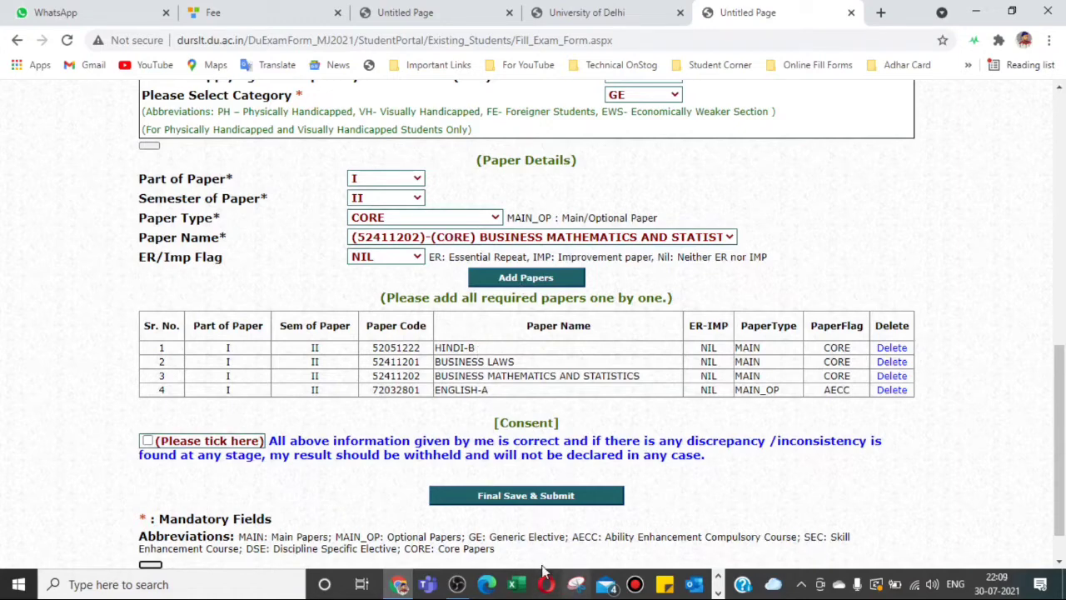
Step: Tick the 'Please tick here' consent declaration and Final Save & Submit the four-paper exam form
{"action": "left_click", "coordinate": [456, 587]}
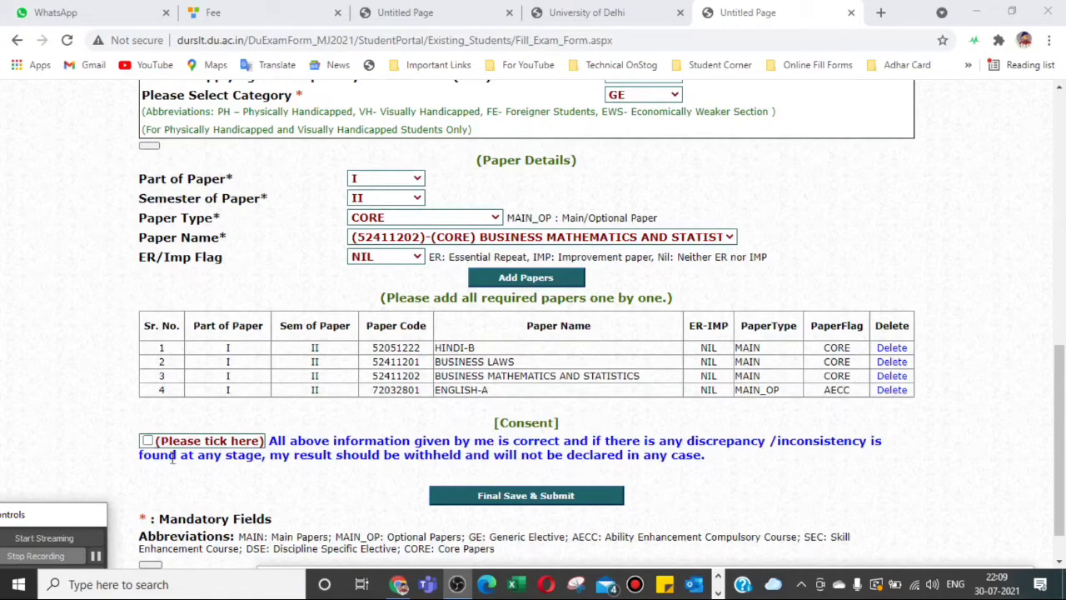
{"action": "left_click", "coordinate": [148, 441]}
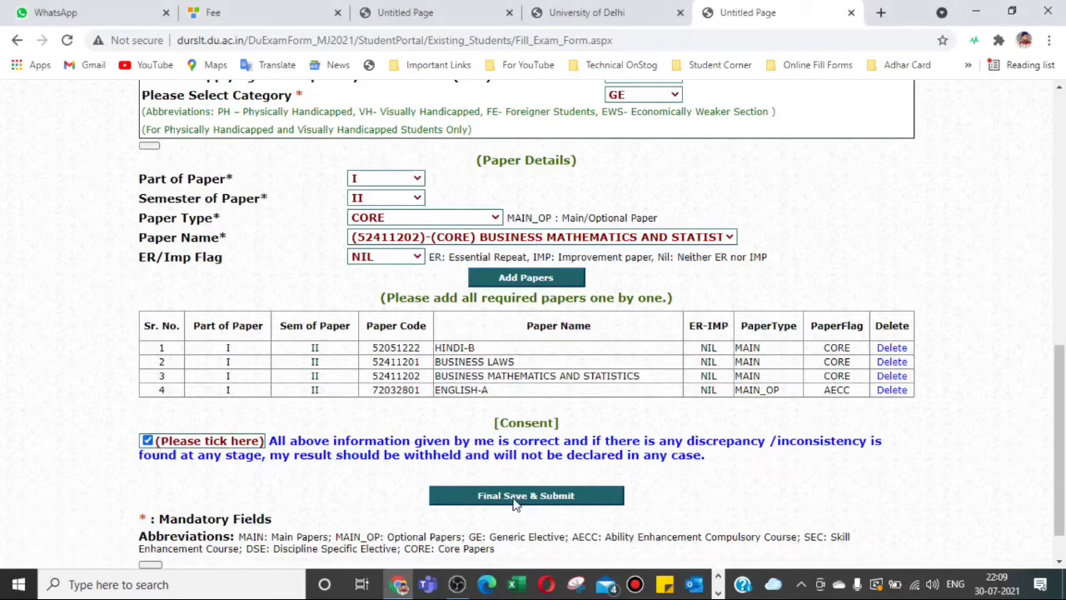
{"action": "left_click", "coordinate": [575, 498]}
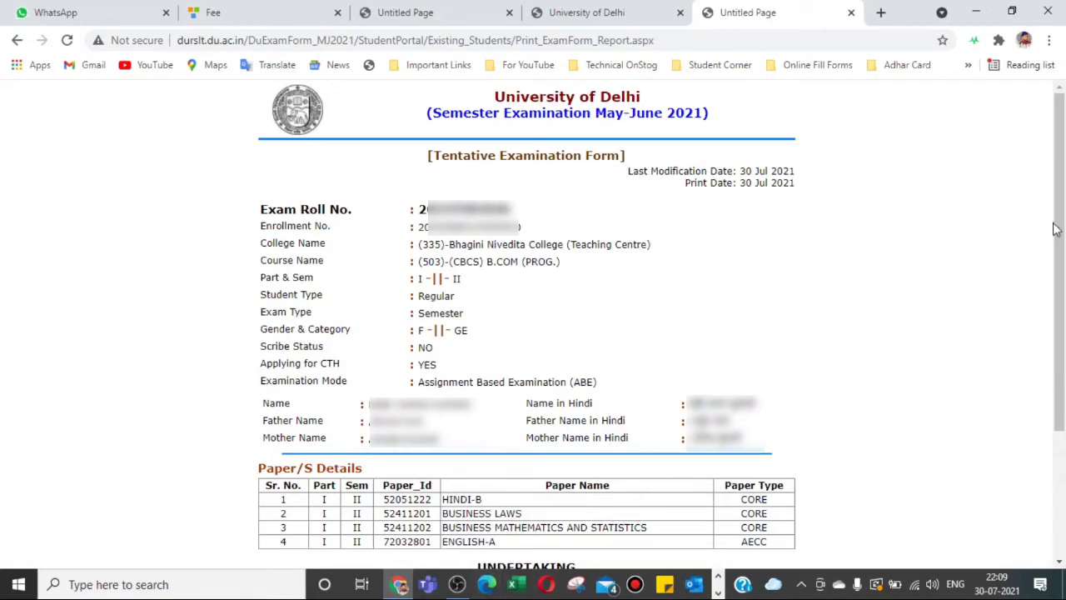
Step: Scroll down the Tentative Examination Form report and send it to print
{"action": "left_click", "coordinate": [454, 584]}
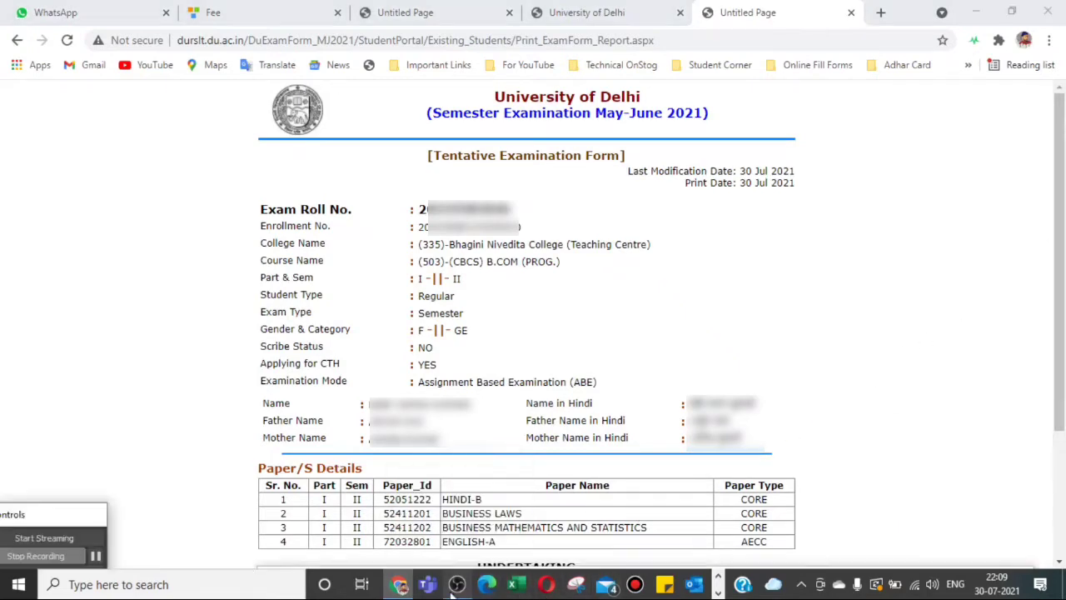
{"action": "scroll", "coordinate": [99, 564], "scroll_direction": "down", "scroll_amount": 3}
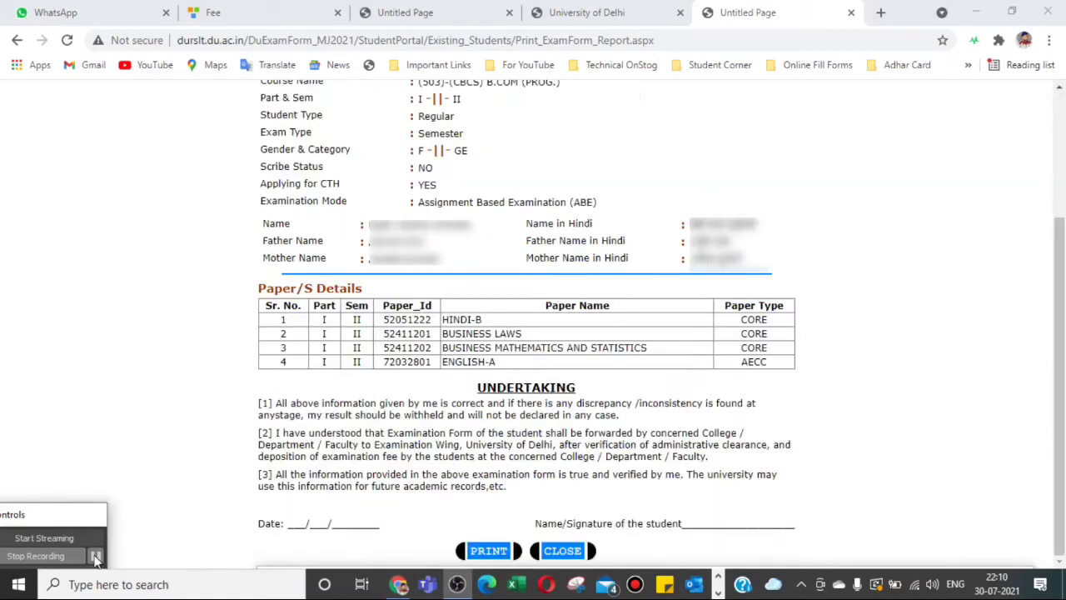
{"action": "left_click", "coordinate": [486, 552]}
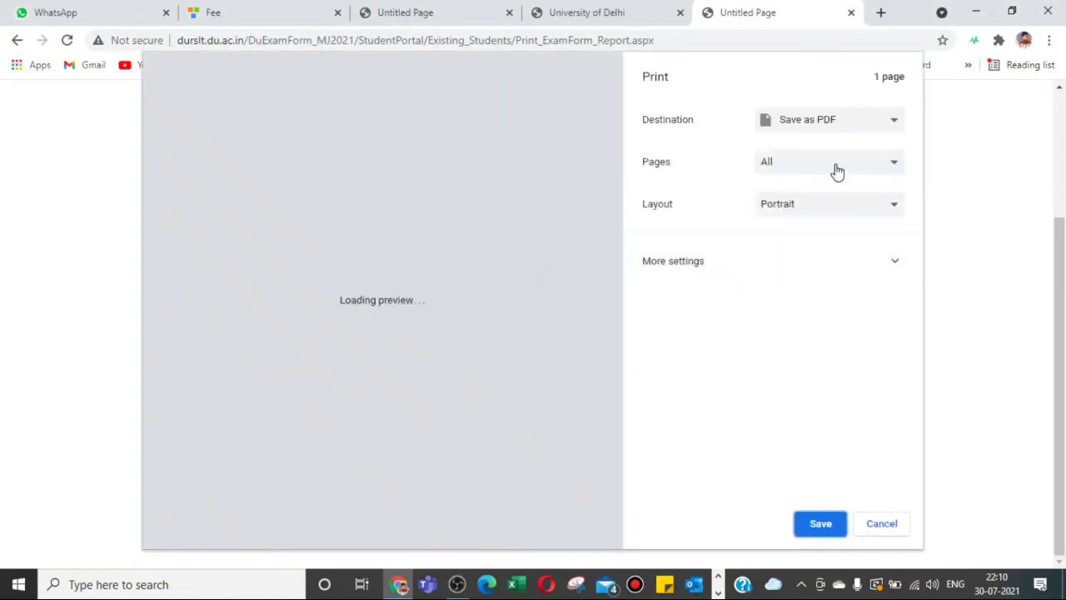
Step: Save the form as a PDF on the Desktop named 'Examination Form 31-July-2021.pdf'
{"action": "left_click", "coordinate": [830, 523]}
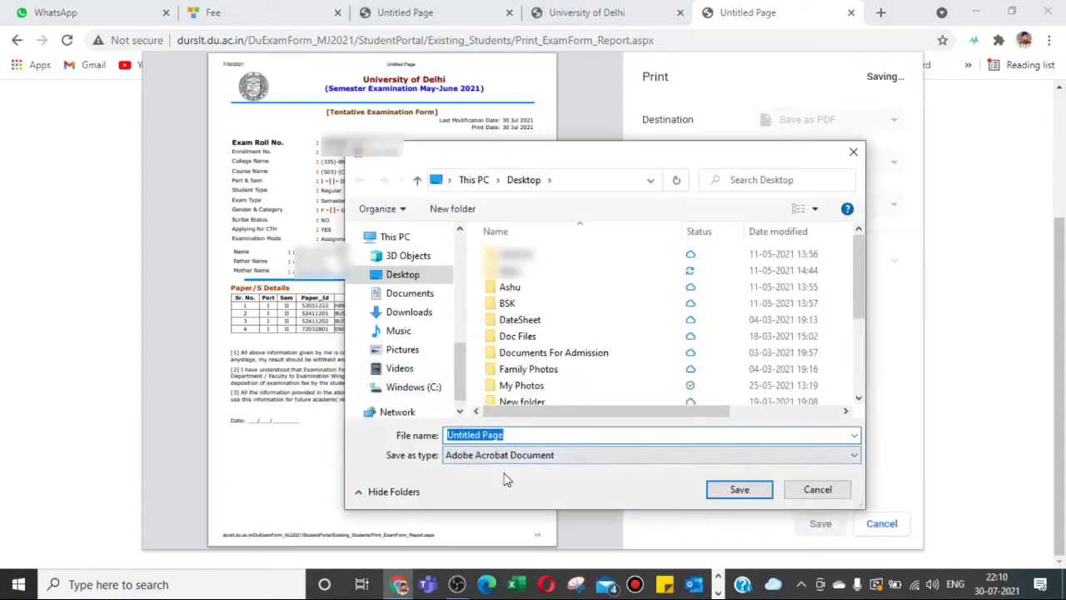
{"action": "key", "text": "BackSpace"}
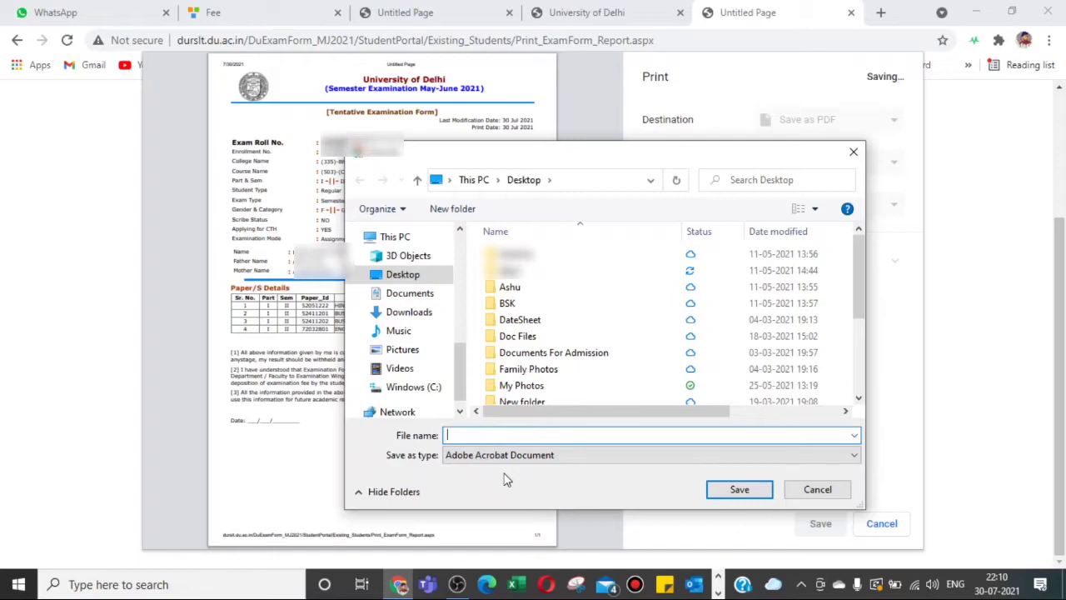
{"action": "type", "text": "Ex"}
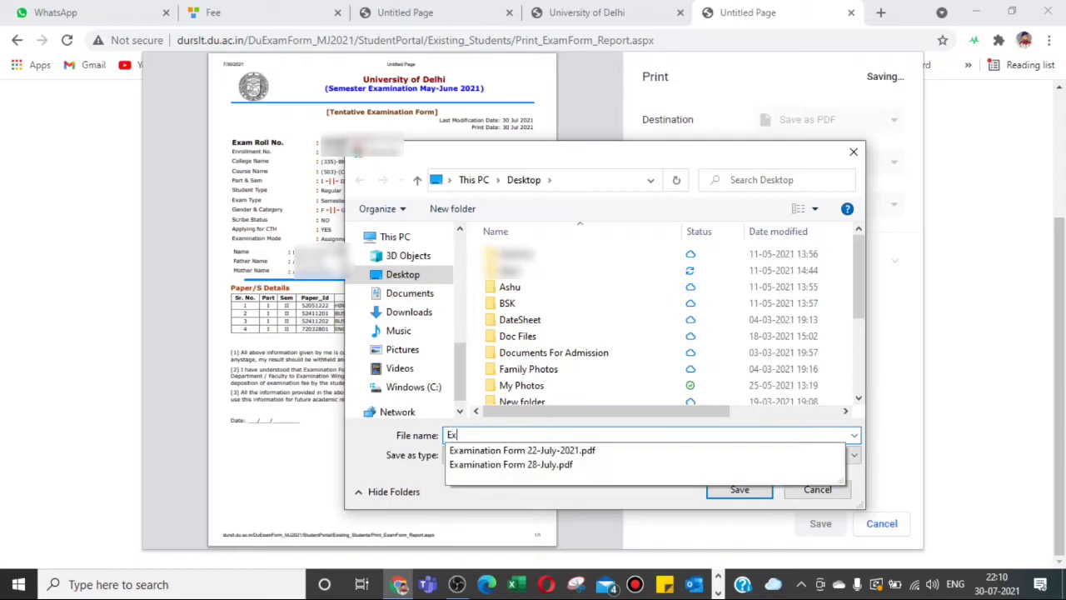
{"action": "key", "text": "Down"}
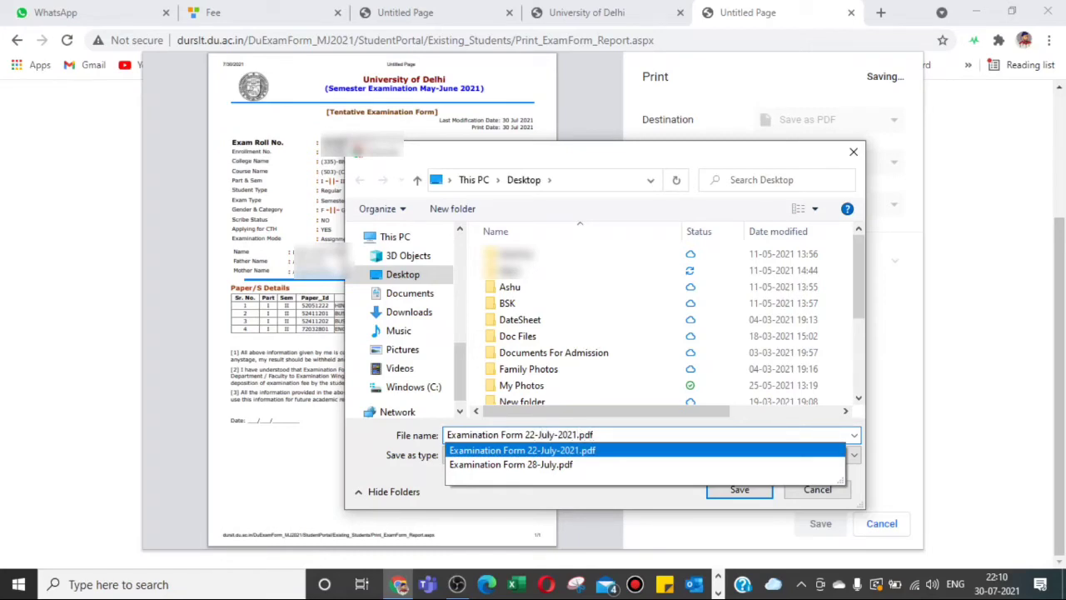
{"action": "left_click", "coordinate": [538, 434]}
{"action": "key", "text": "BackSpace"}
{"action": "key", "text": "BackSpace"}
{"action": "type", "text": "31"}
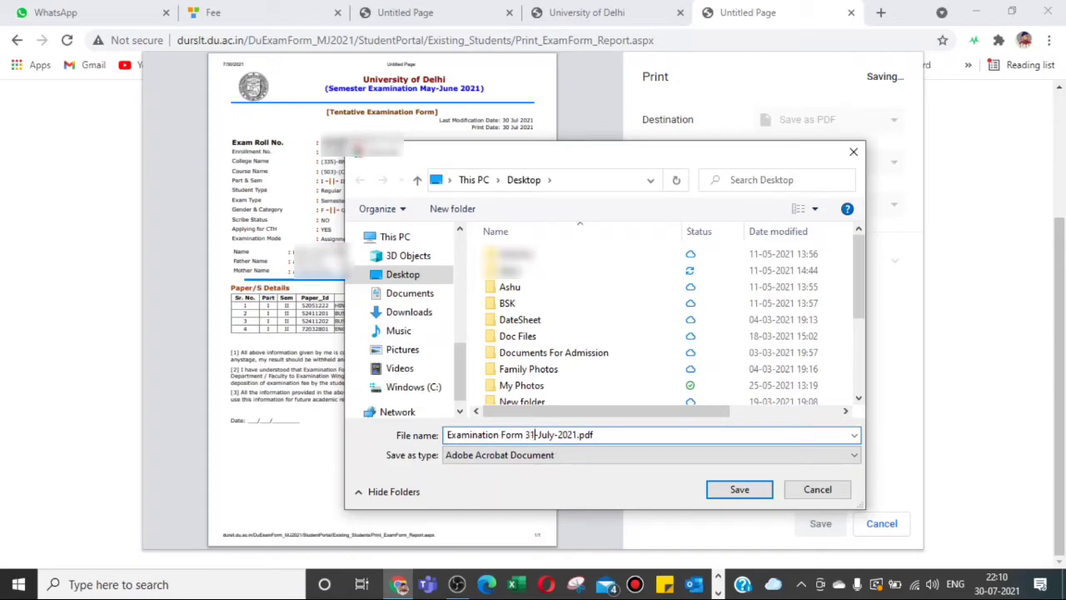
{"action": "left_click", "coordinate": [420, 273]}
{"action": "left_click", "coordinate": [735, 491]}
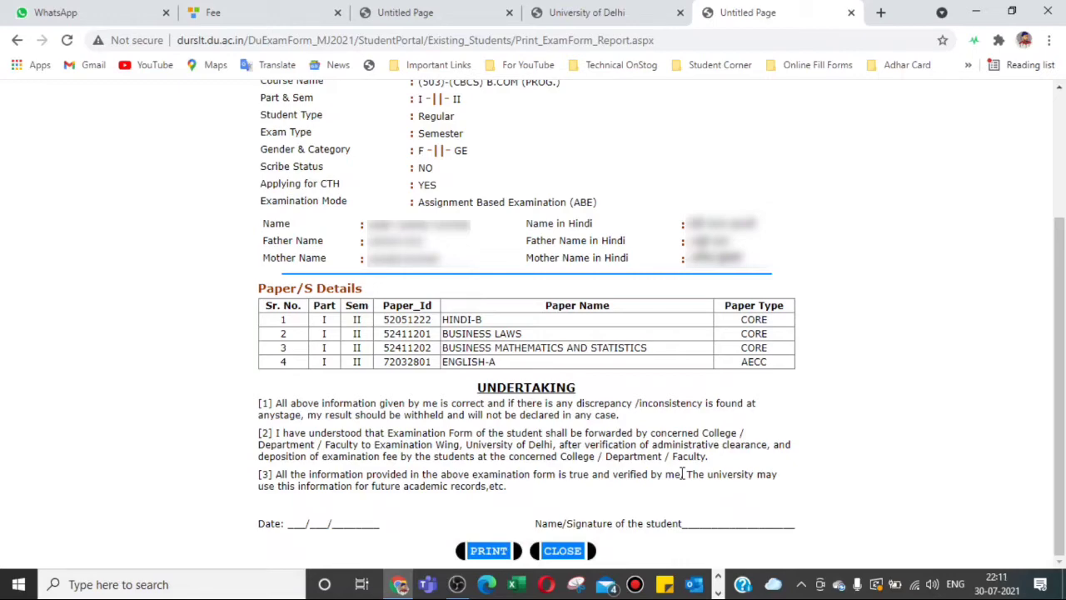
Step: Switch to the Fee browser tab showing the fee.du.ac.in student login page
{"action": "left_click", "coordinate": [259, 8]}
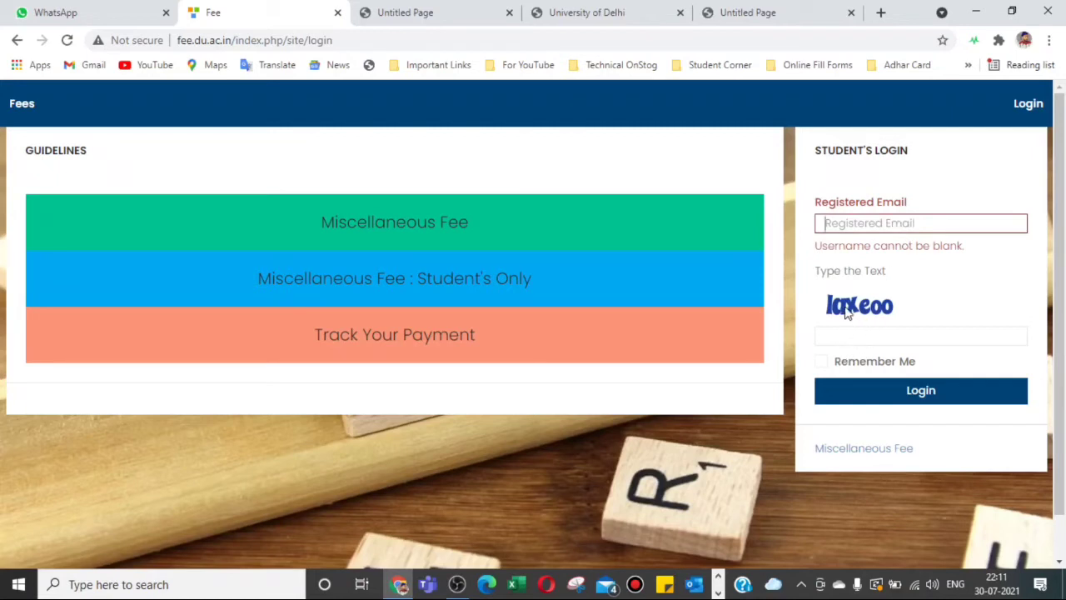
Step: Log in to the DU Fee Portal with the registered email, captcha and 6-digit OTP
{"action": "left_click", "coordinate": [454, 588]}
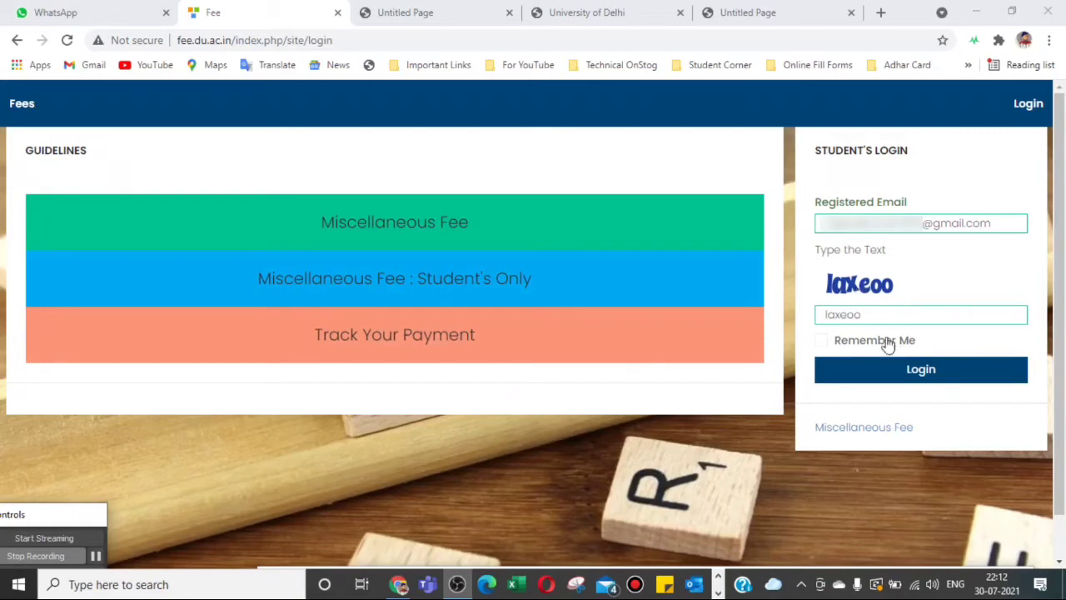
{"action": "left_click", "coordinate": [894, 371]}
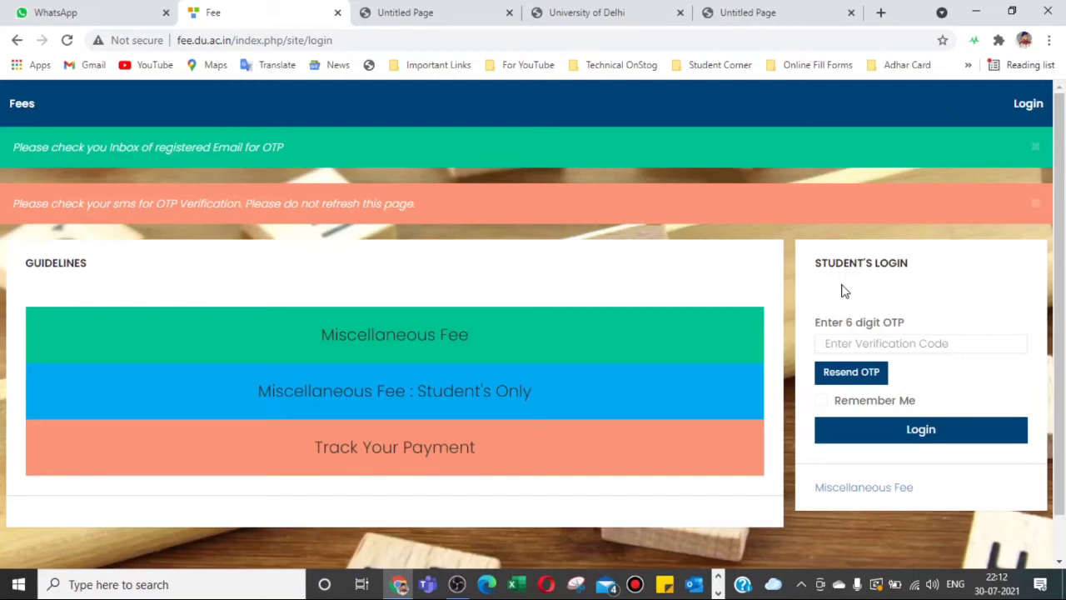
{"action": "left_click", "coordinate": [871, 347]}
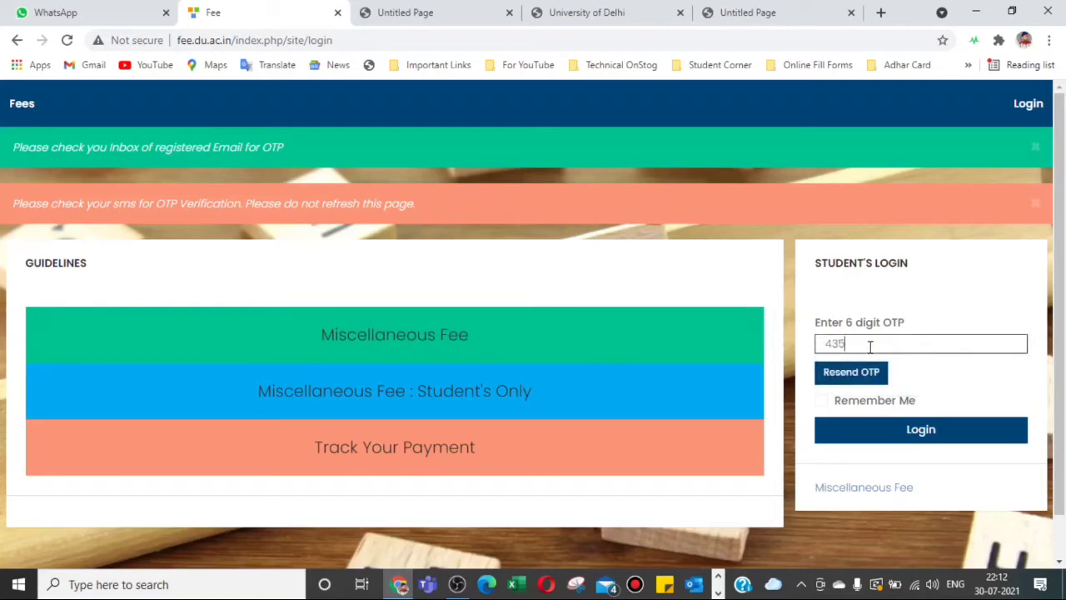
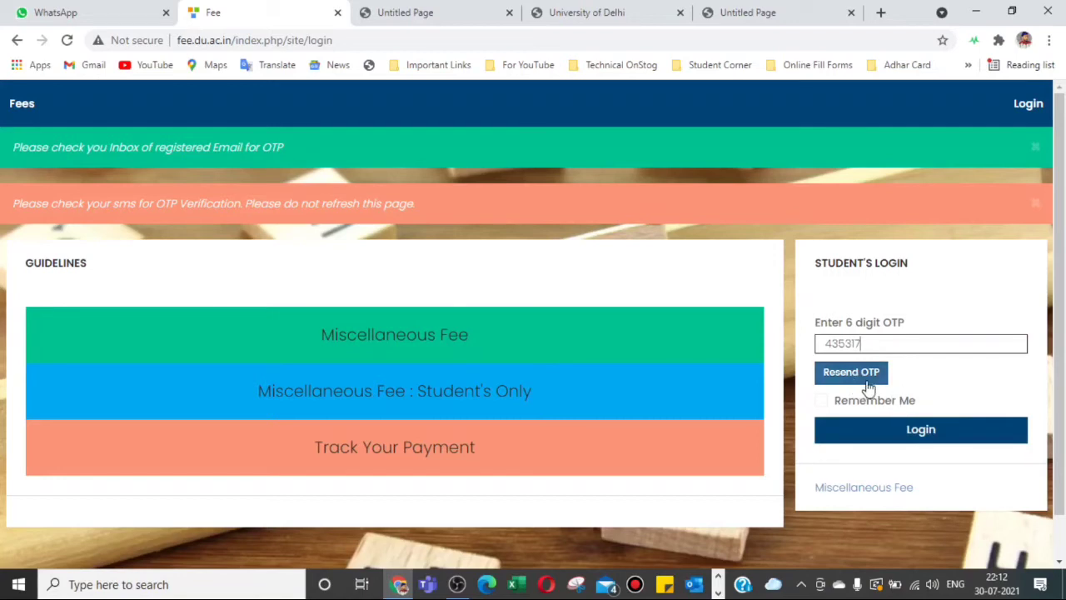
{"action": "left_click", "coordinate": [933, 434]}
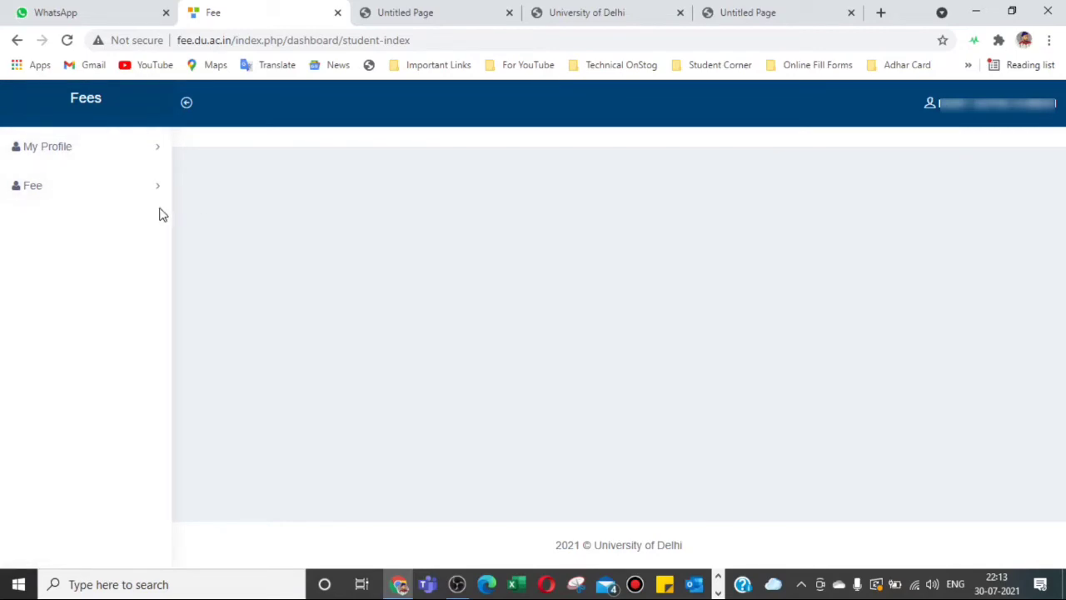
Step: Open Fee > List of Services and scroll to the 2020-21 Examination Fee of 610
{"action": "left_click", "coordinate": [57, 195]}
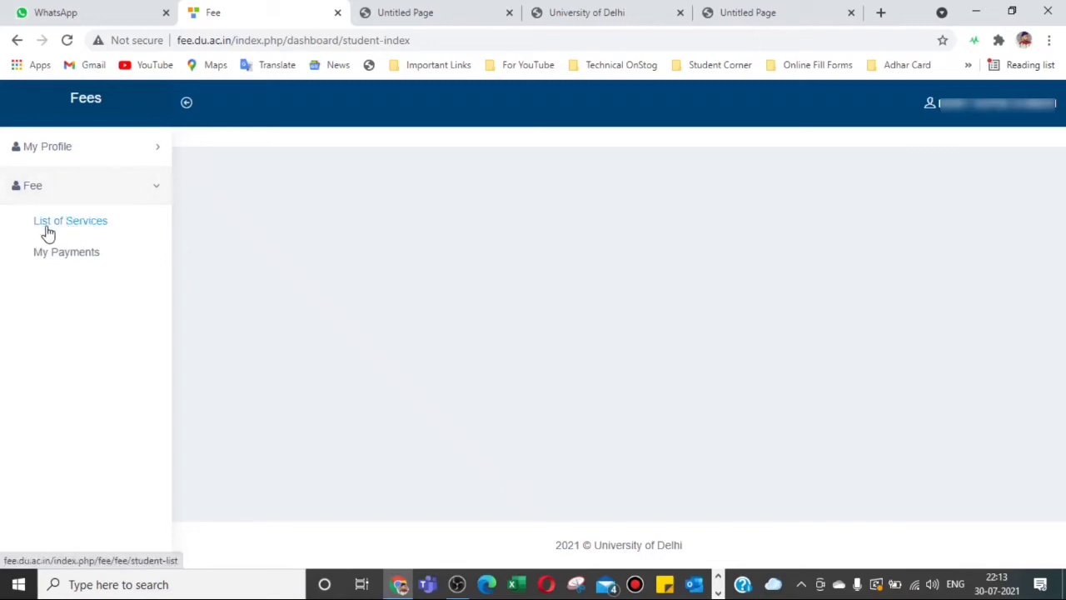
{"action": "left_click", "coordinate": [83, 232]}
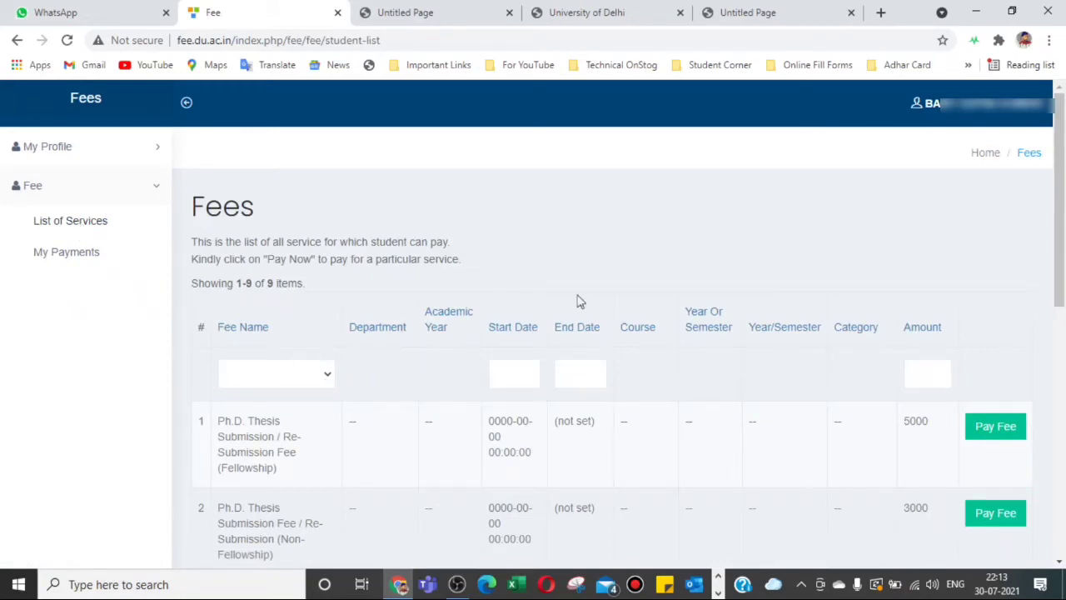
{"action": "scroll", "coordinate": [752, 301], "scroll_direction": "down", "scroll_amount": 1}
{"action": "scroll", "coordinate": [491, 330], "scroll_direction": "down", "scroll_amount": 3}
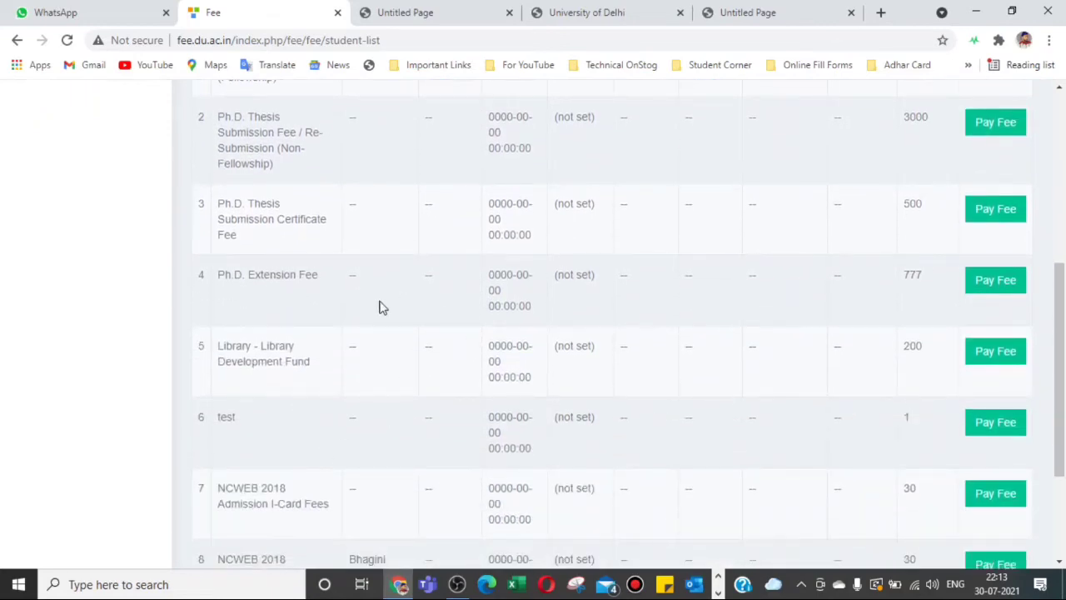
{"action": "scroll", "coordinate": [320, 353], "scroll_direction": "down", "scroll_amount": 1}
{"action": "scroll", "coordinate": [295, 387], "scroll_direction": "down", "scroll_amount": 1}
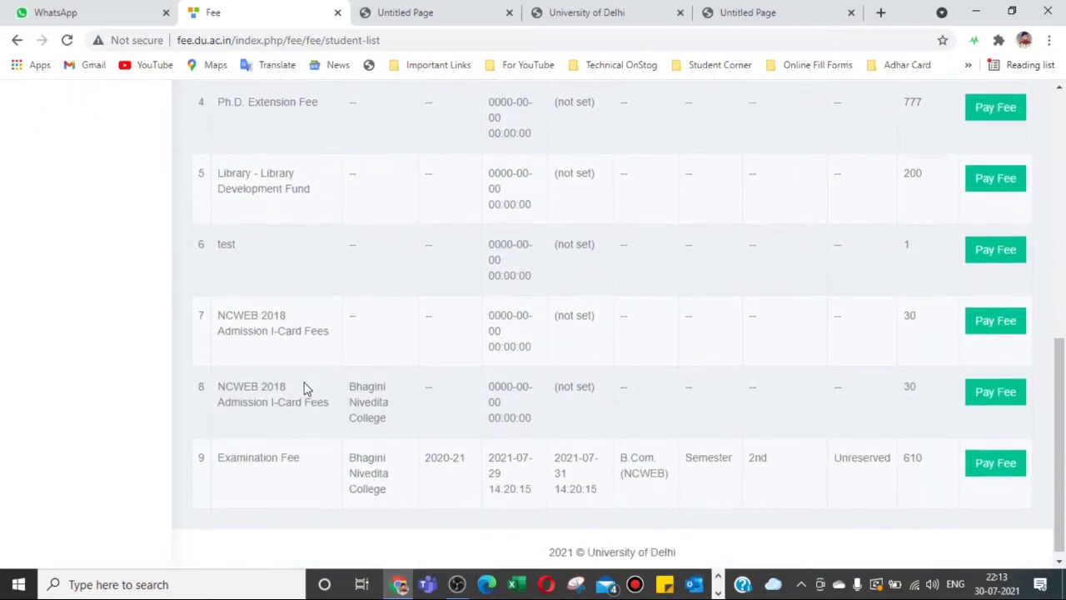
{"action": "left_click", "coordinate": [457, 584]}
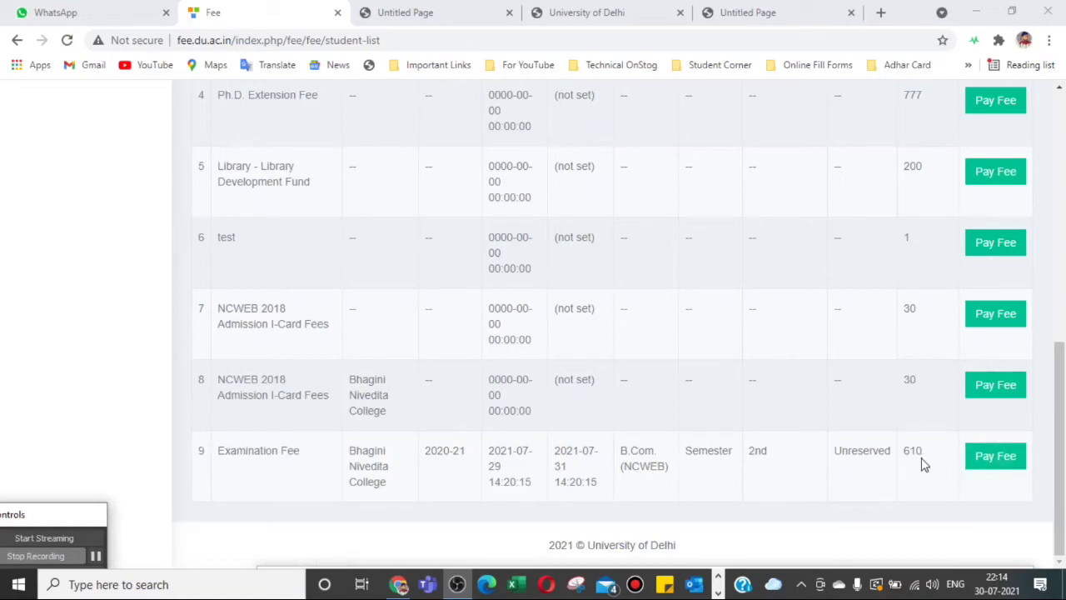
Step: Pay the 610 Examination Fee by debit card, entering payer email and name, and proceed
{"action": "left_click", "coordinate": [995, 462]}
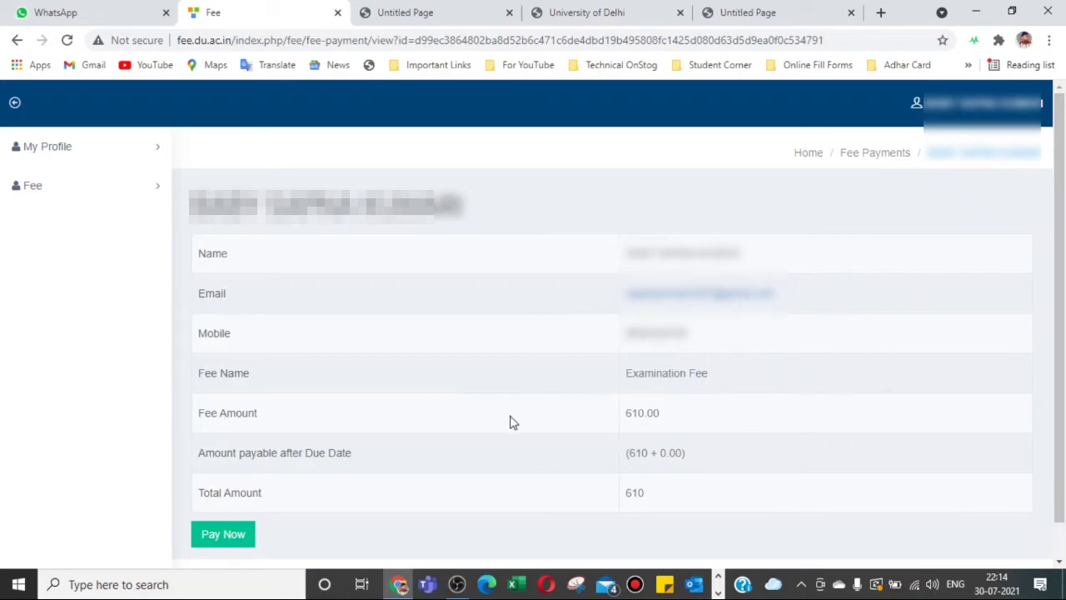
{"action": "left_click", "coordinate": [212, 541]}
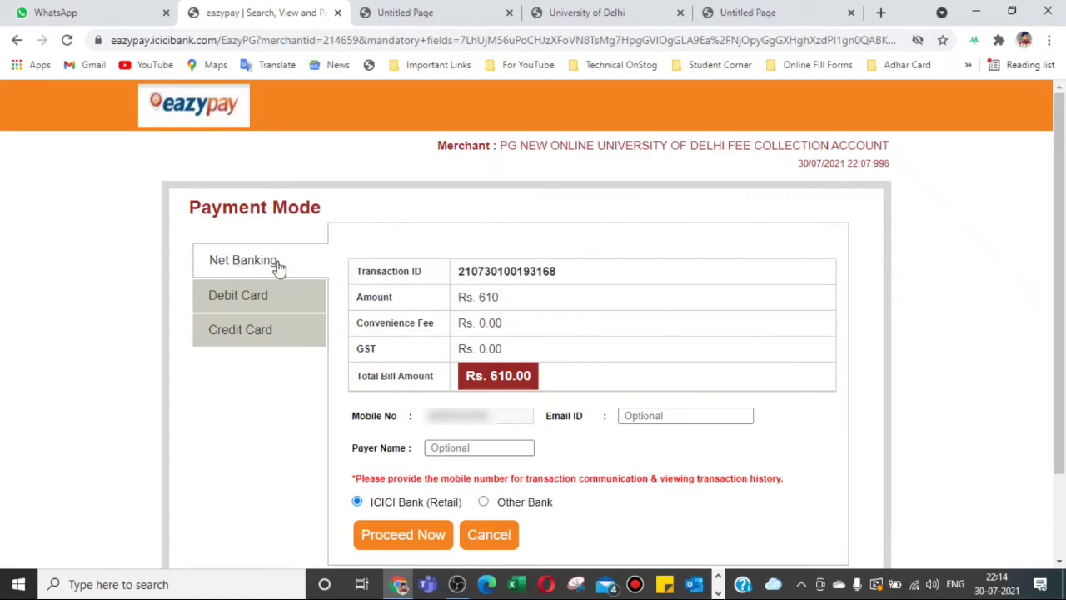
{"action": "left_click", "coordinate": [254, 304]}
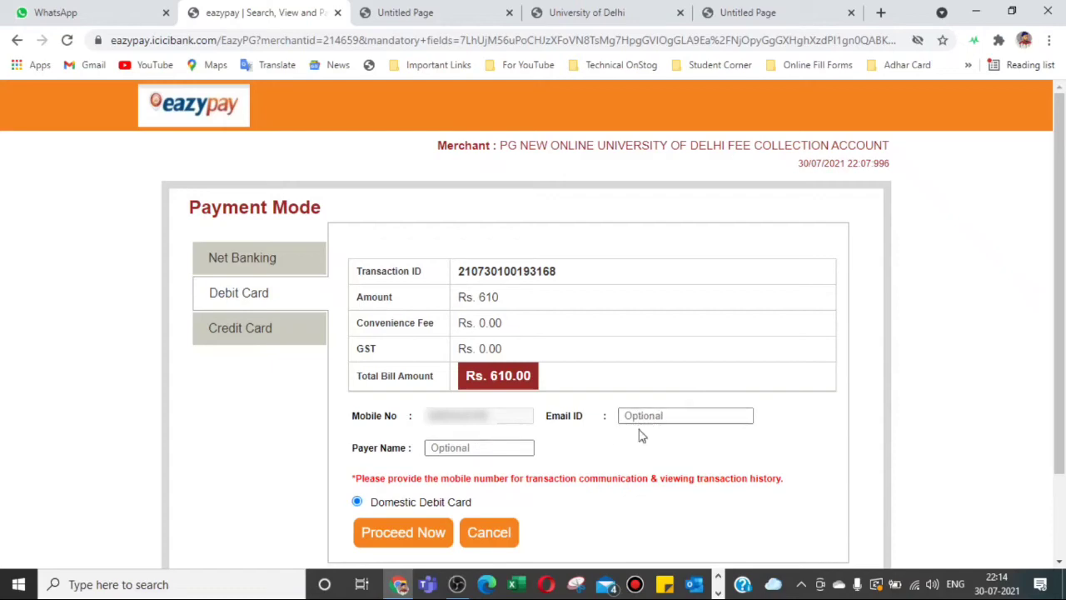
{"action": "left_click", "coordinate": [457, 584]}
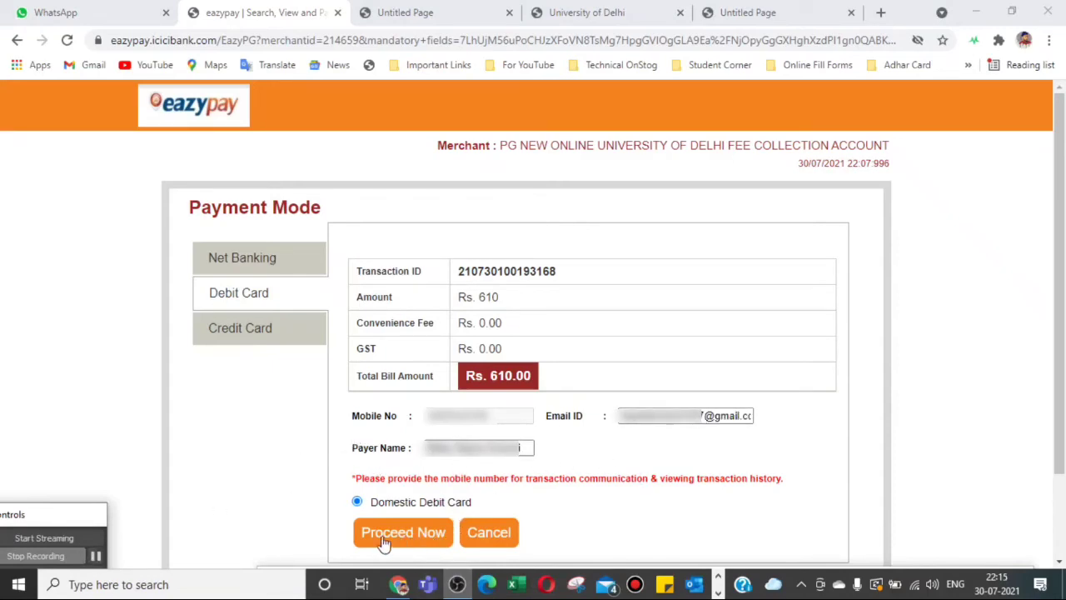
{"action": "left_click", "coordinate": [430, 537]}
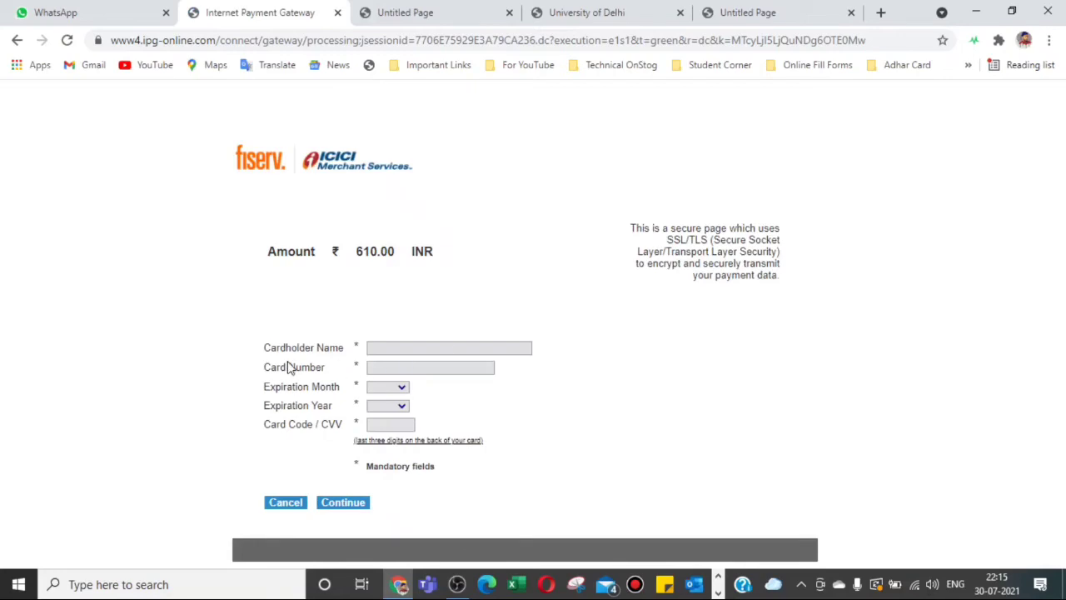
Step: Submit the cardholder name, card number, expiry and CVV, declining Chrome's offer to save the card
{"action": "left_click", "coordinate": [393, 349]}
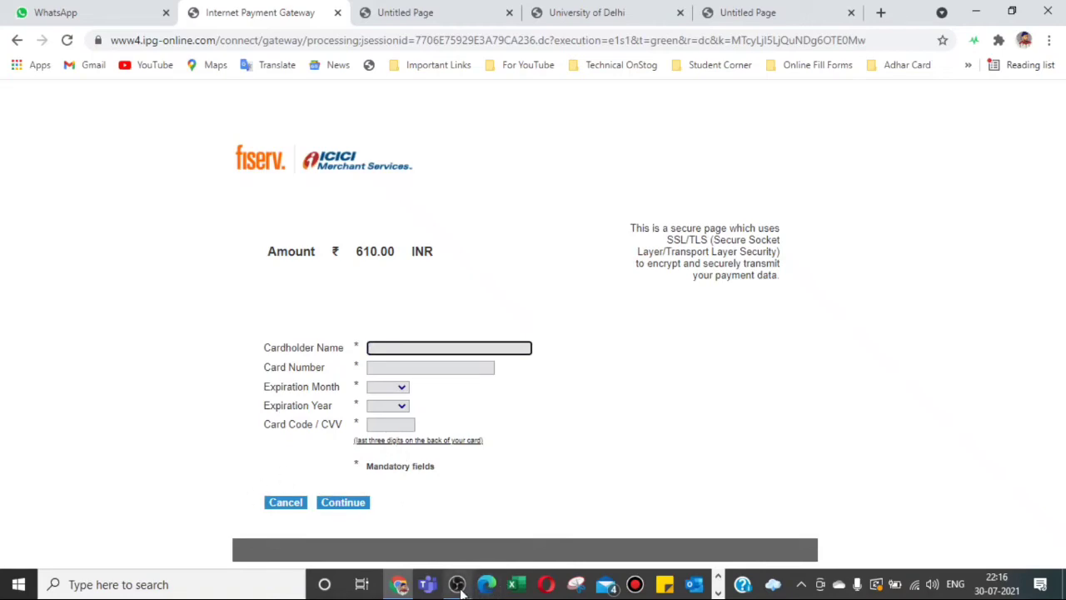
{"action": "mouse_move", "coordinate": [59, 502]}
{"action": "left_click", "coordinate": [96, 557]}
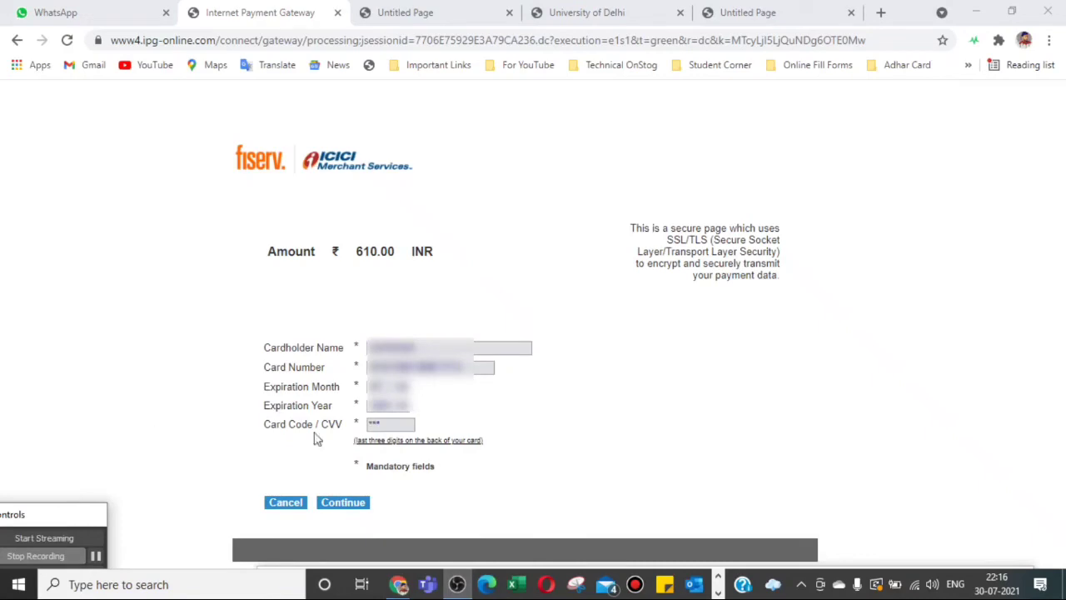
{"action": "left_click", "coordinate": [335, 508]}
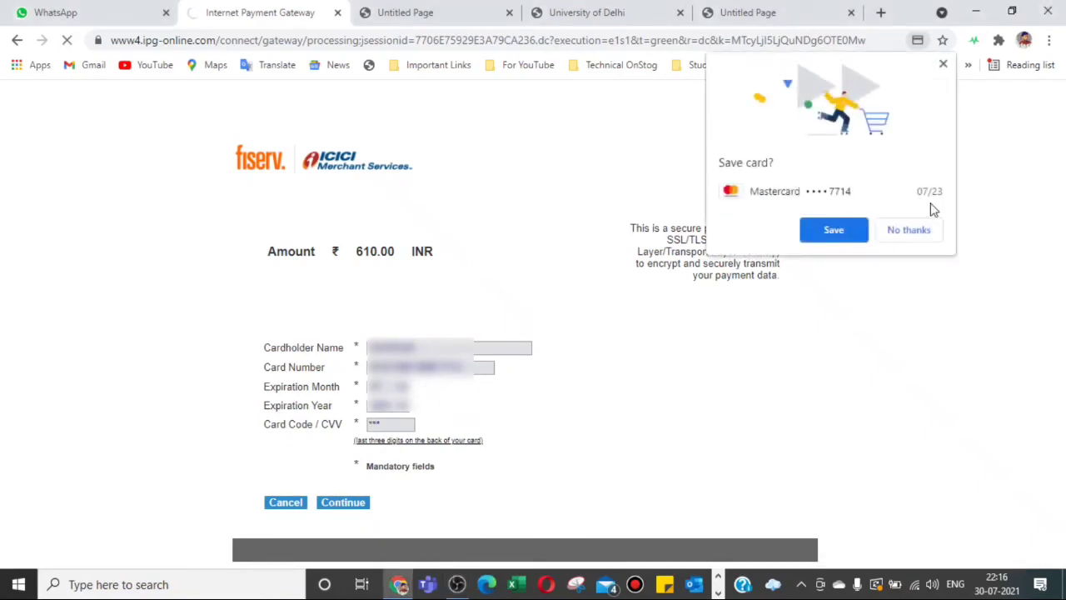
{"action": "left_click", "coordinate": [909, 230]}
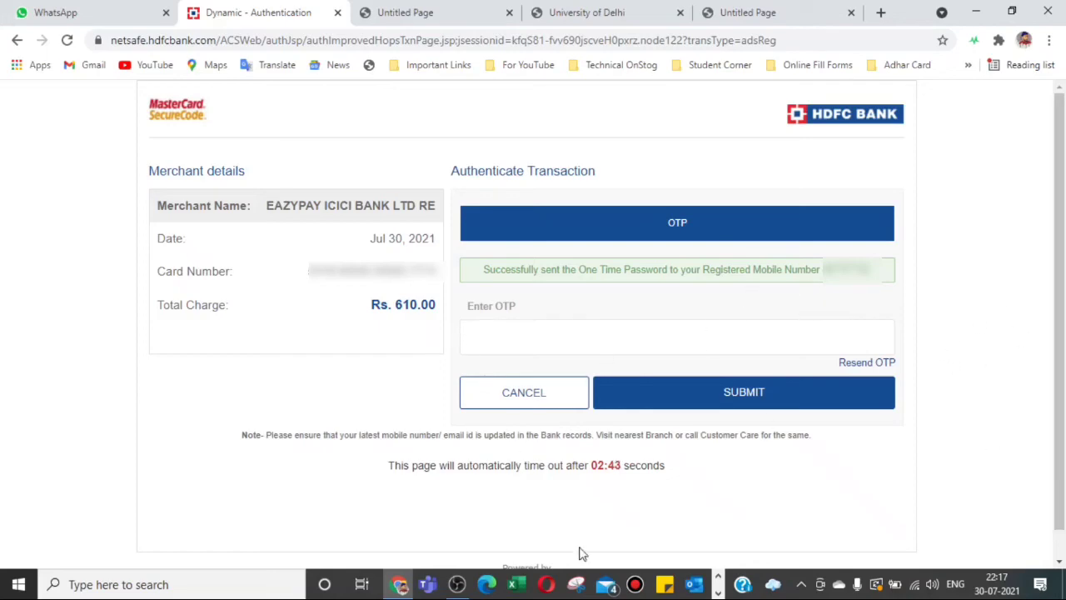
Step: Submit the HDFC one-time password for Rs. 610.00 and decline saving it as a password
{"action": "left_click", "coordinate": [457, 584]}
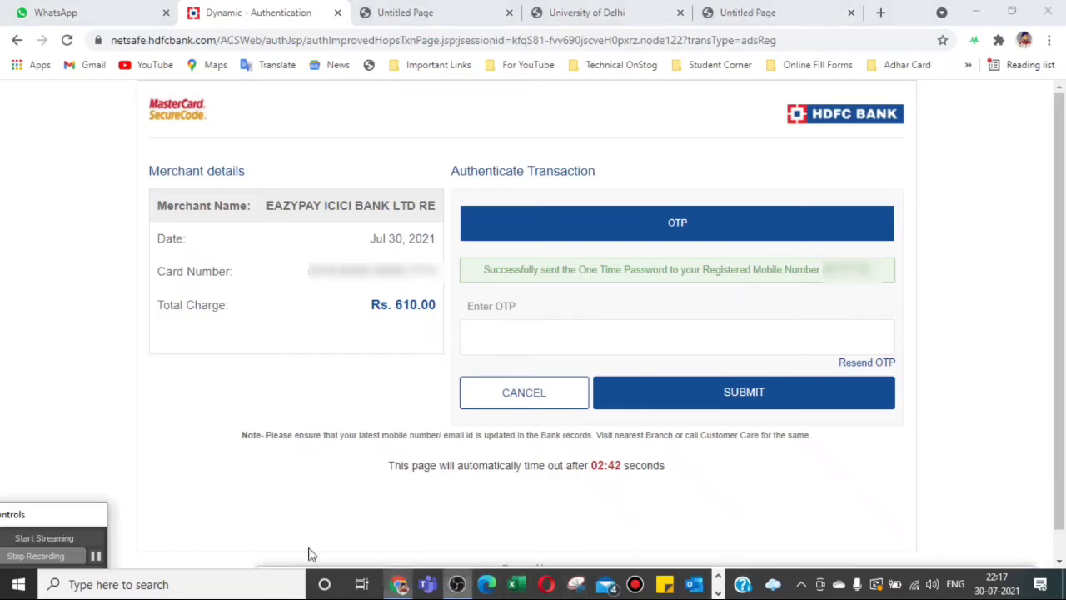
{"action": "left_click", "coordinate": [95, 556]}
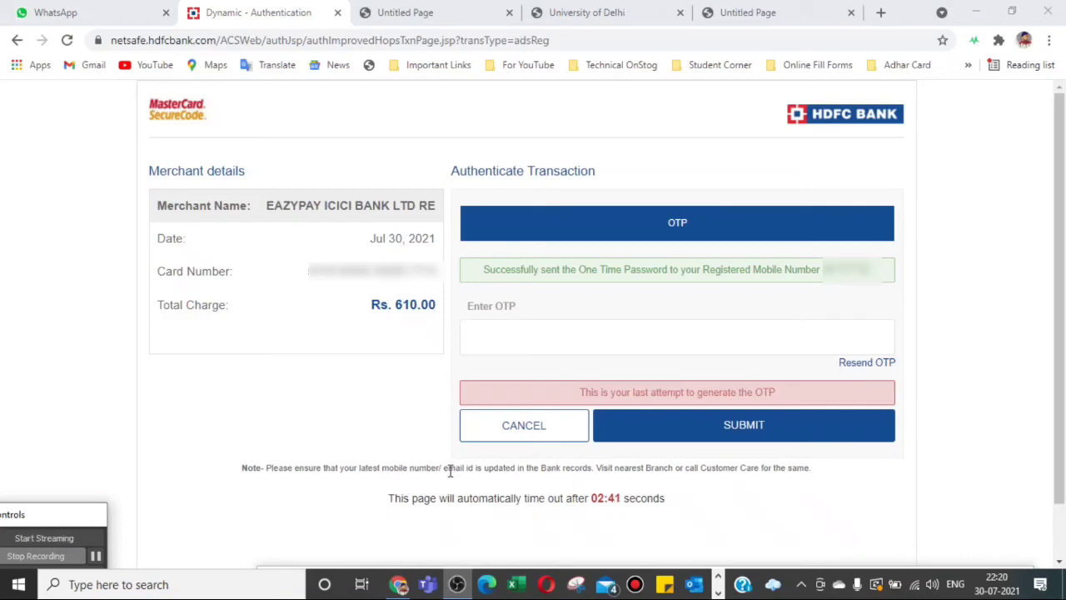
{"action": "left_click", "coordinate": [680, 335]}
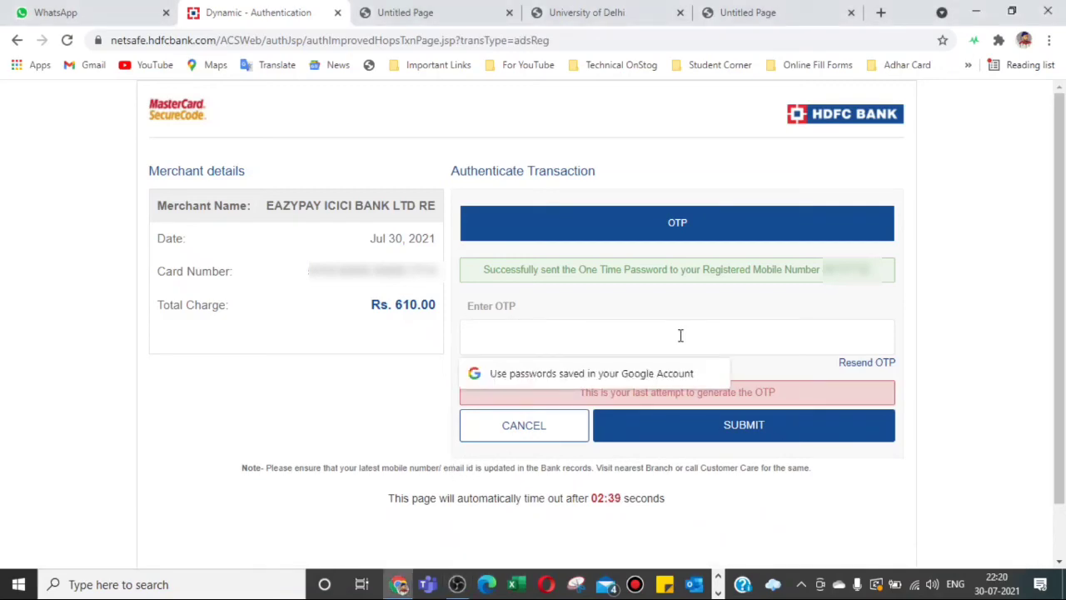
{"action": "type", "text": "1"}
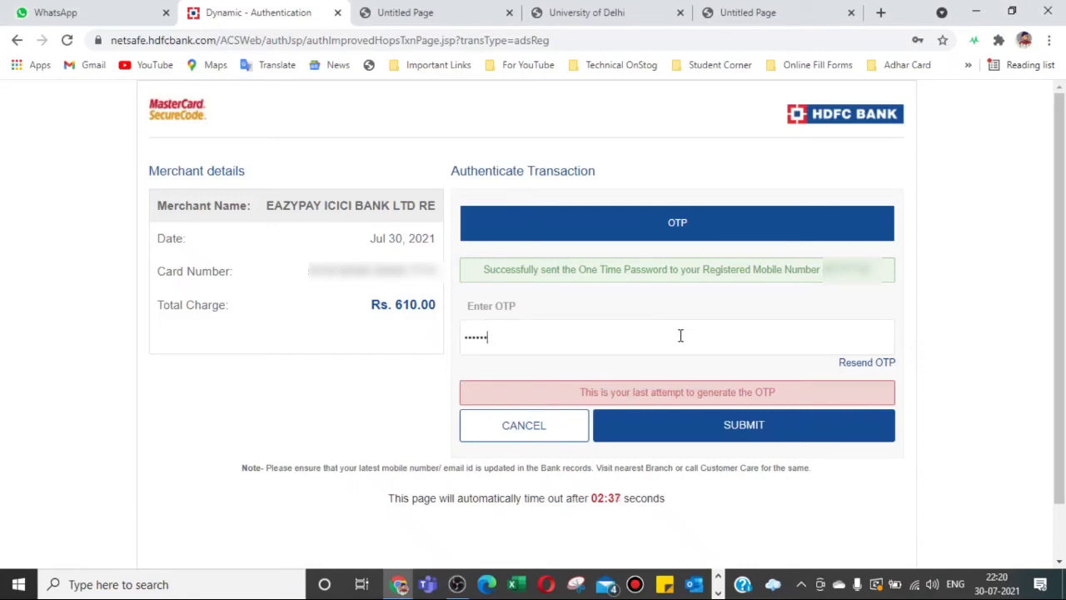
{"action": "left_click", "coordinate": [733, 431]}
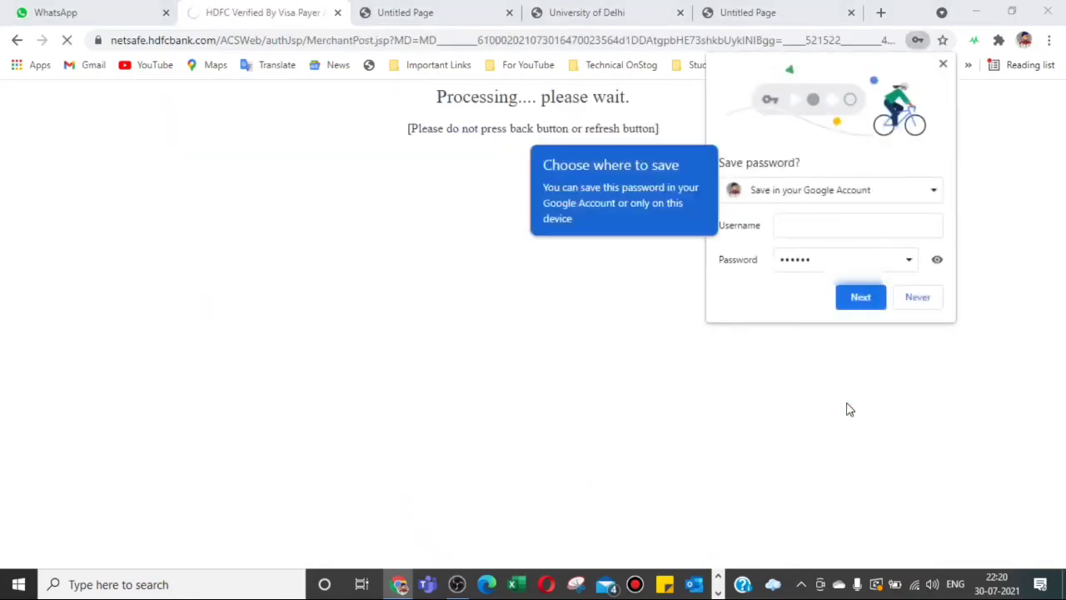
{"action": "left_click", "coordinate": [918, 297]}
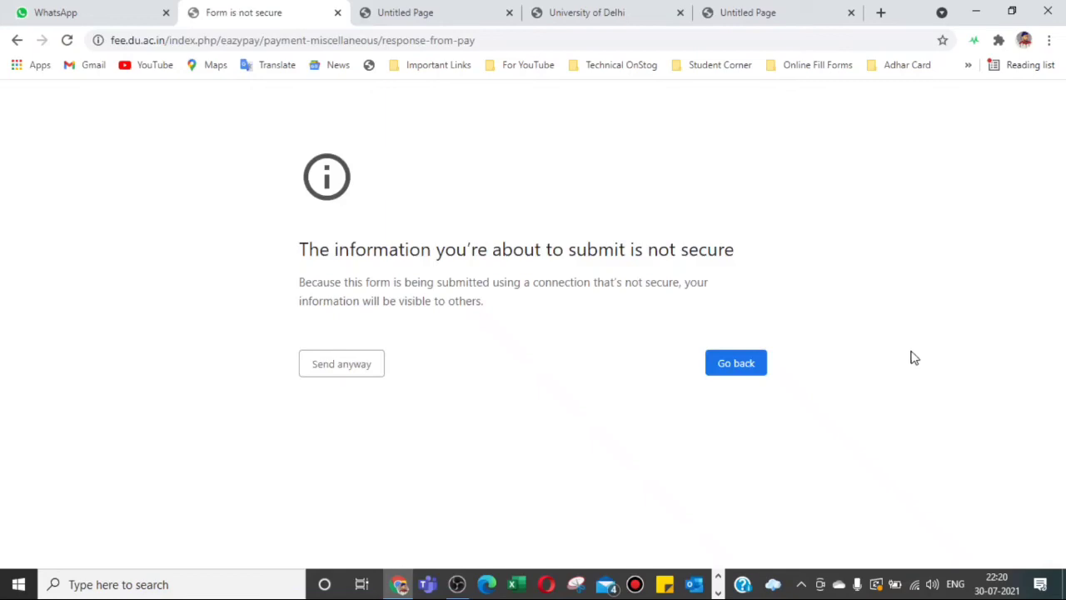
Step: Send the payment response anyway, then open the Examination Fee receipt from Fee > My Payments
{"action": "left_click", "coordinate": [456, 584]}
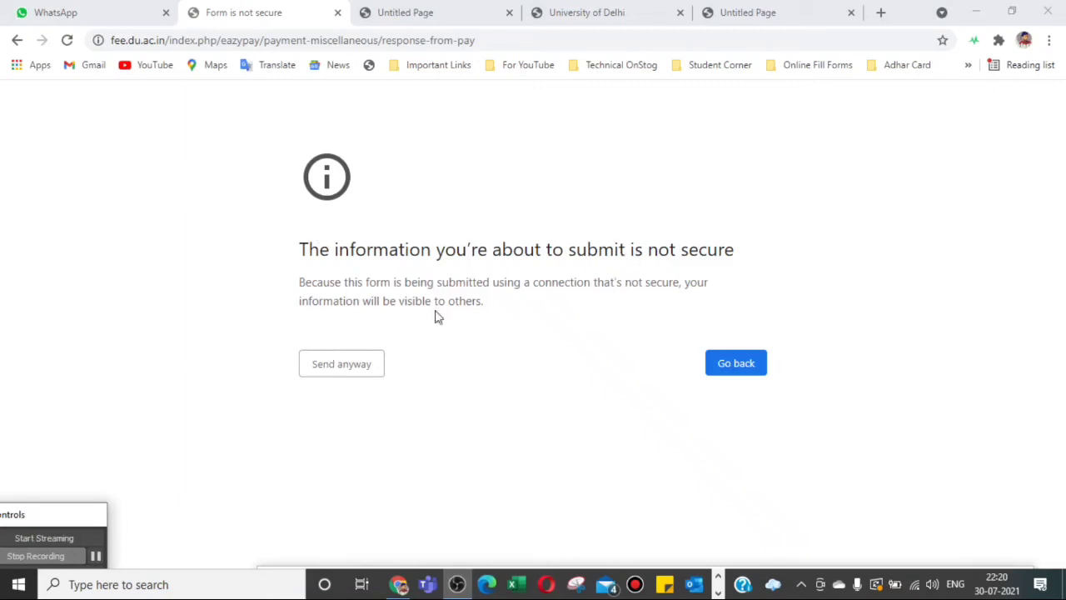
{"action": "left_click", "coordinate": [350, 375]}
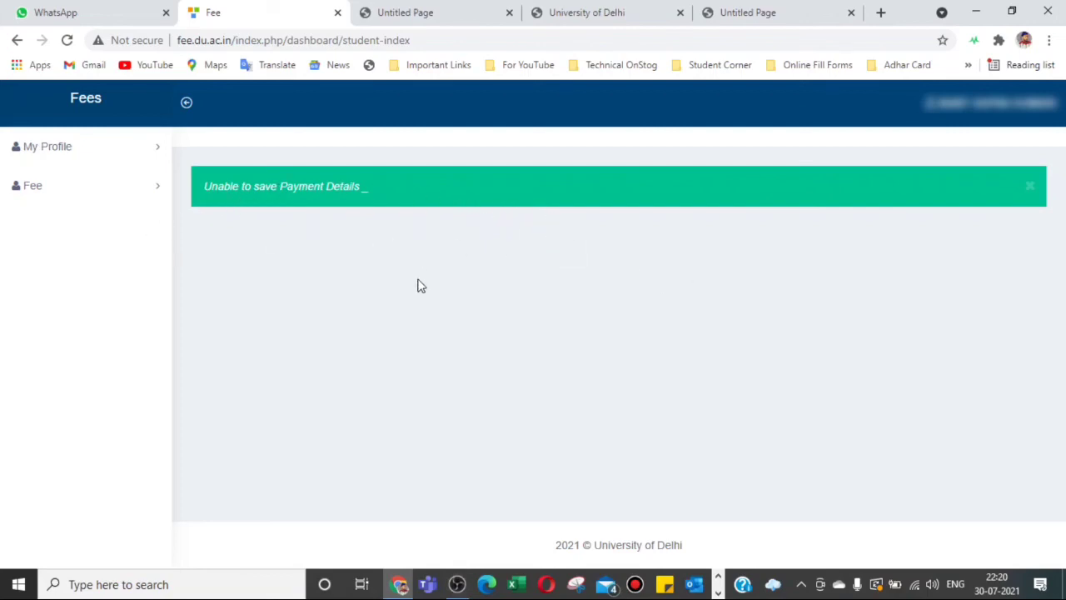
{"action": "left_click", "coordinate": [456, 584]}
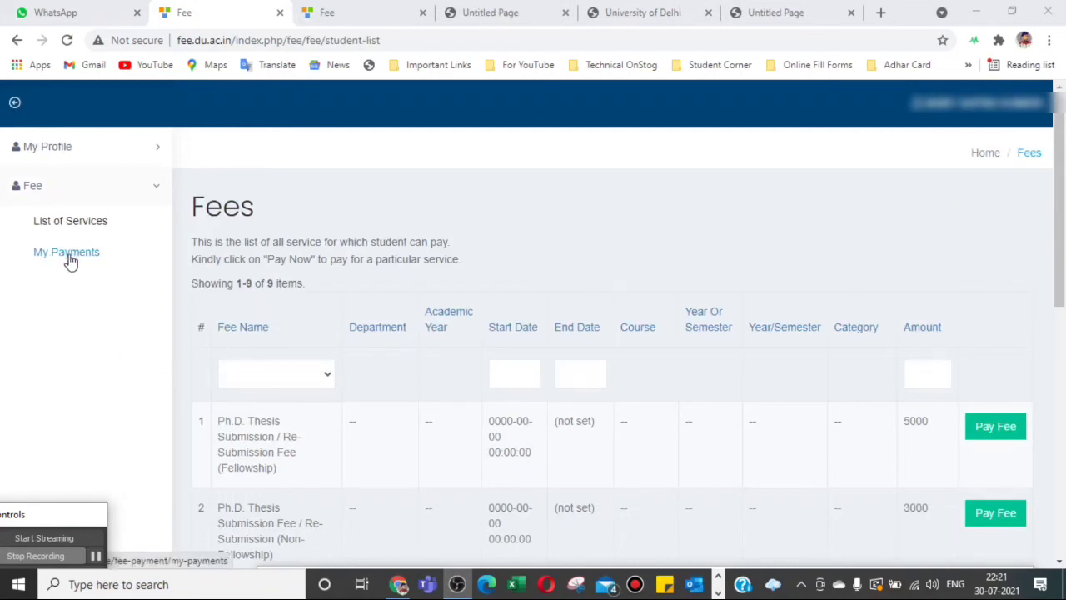
{"action": "left_click", "coordinate": [70, 261]}
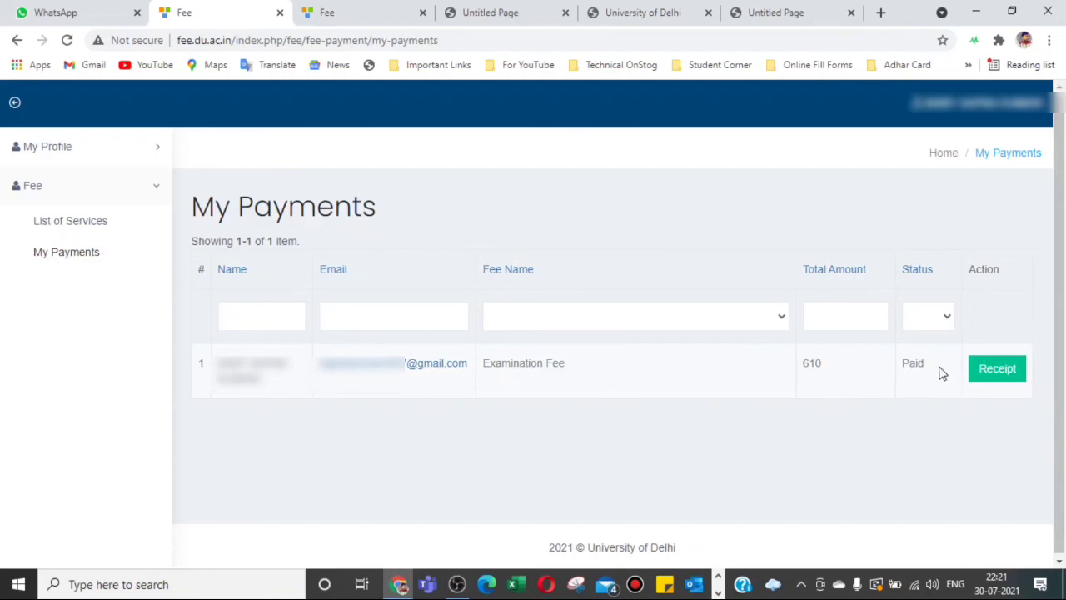
{"action": "left_click", "coordinate": [996, 371]}
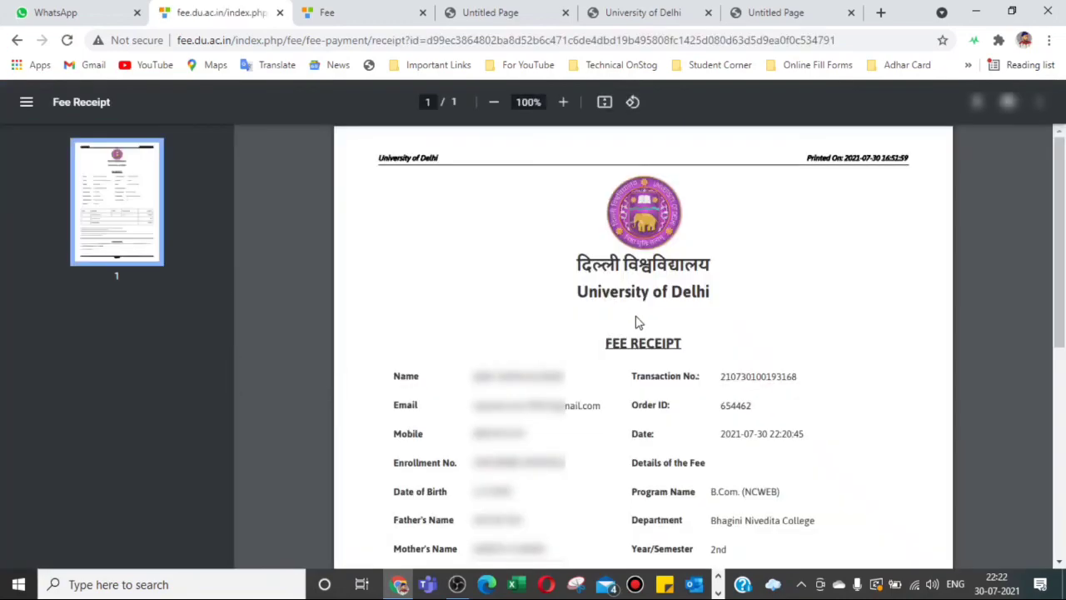
Step: Review the 610.00 examination fee receipt and save it to the Desktop as Fee_Receipt_.pdf
{"action": "scroll", "coordinate": [836, 327], "scroll_direction": "down", "scroll_amount": 1}
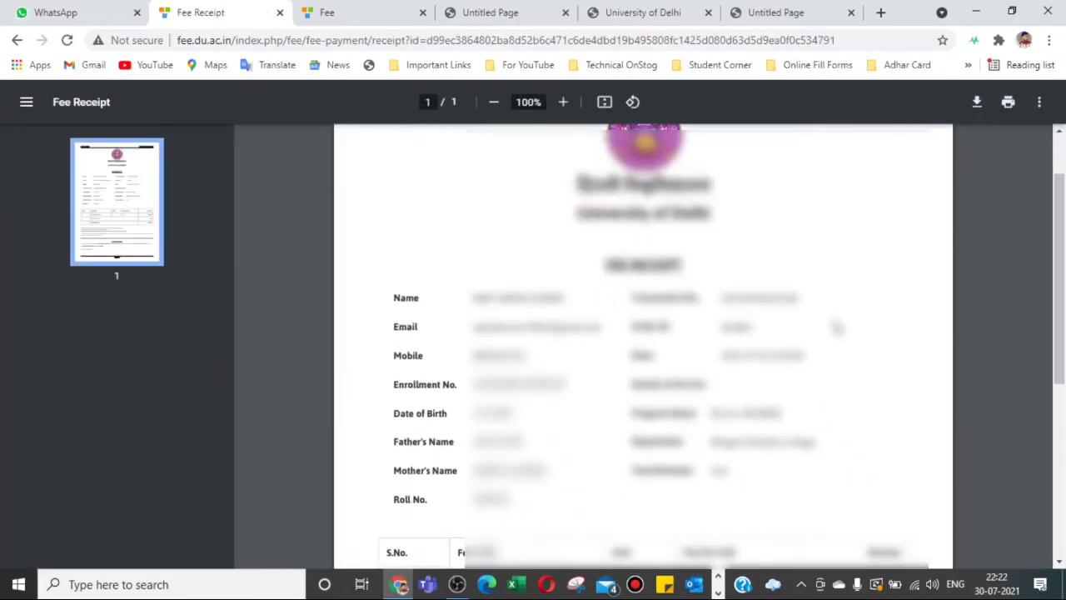
{"action": "scroll", "coordinate": [837, 328], "scroll_direction": "down", "scroll_amount": 5}
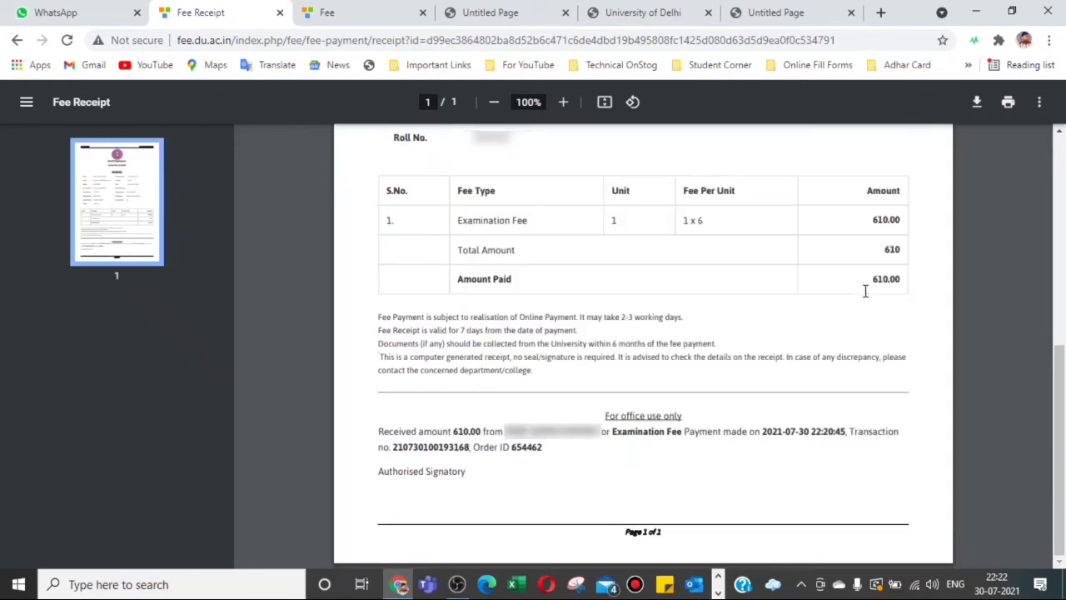
{"action": "left_click", "coordinate": [977, 101]}
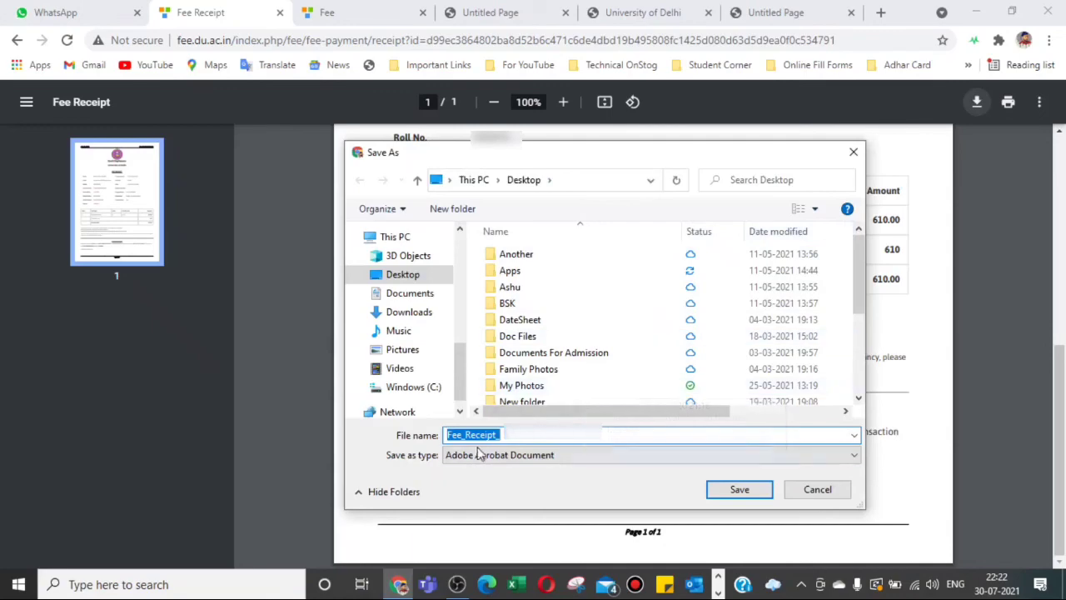
{"action": "left_click", "coordinate": [408, 277]}
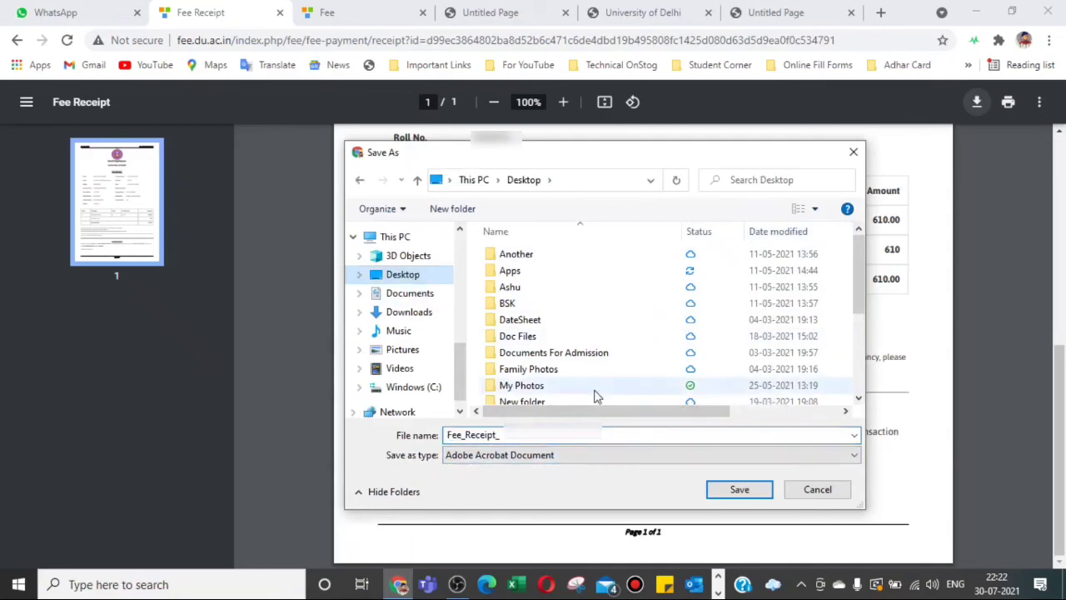
{"action": "left_click", "coordinate": [739, 490]}
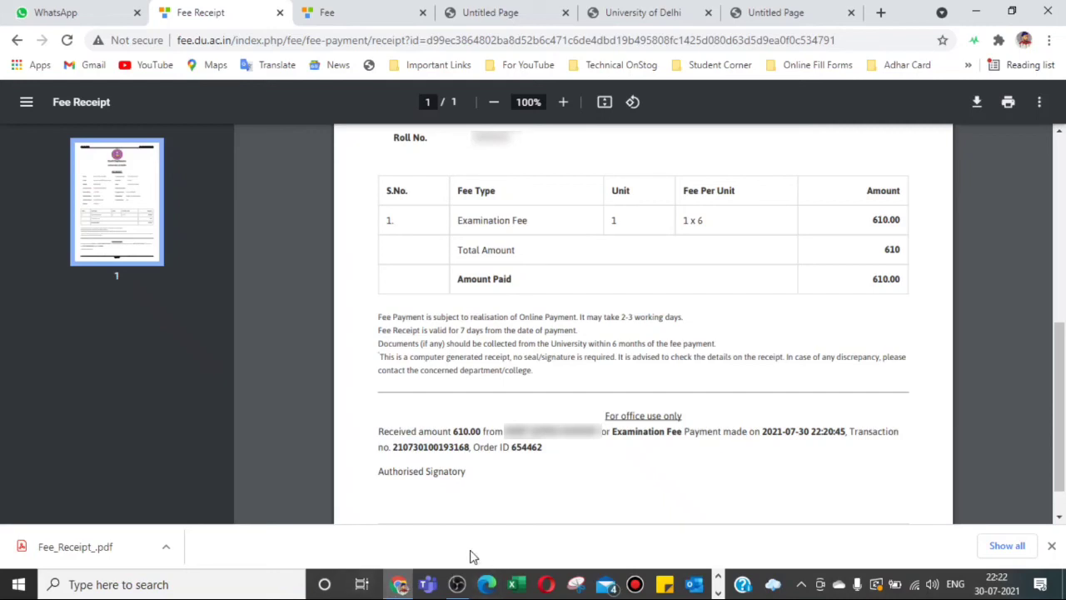
{"action": "left_click", "coordinate": [459, 587]}
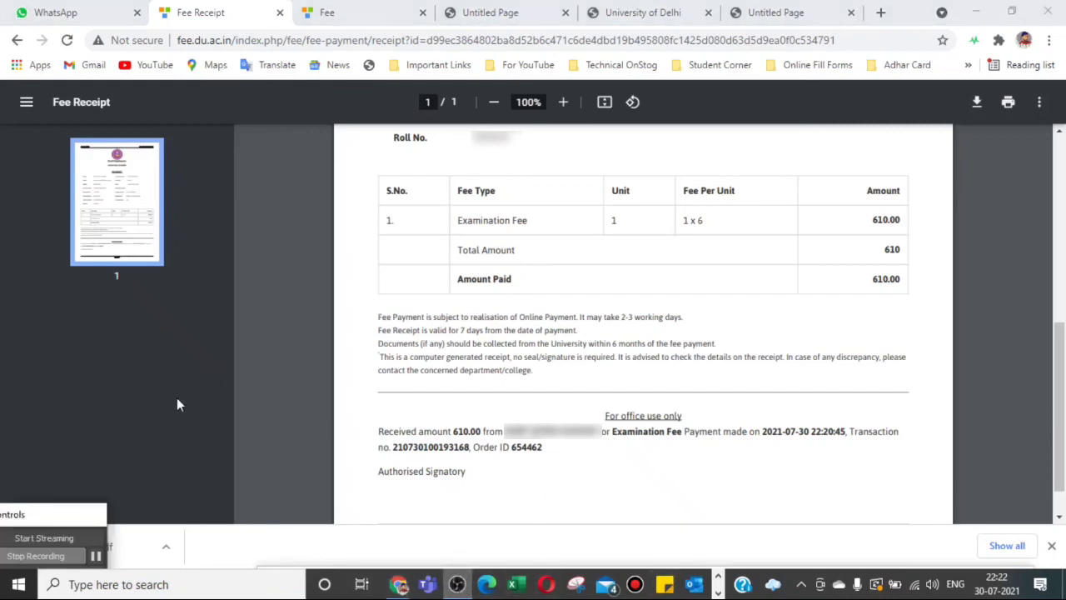